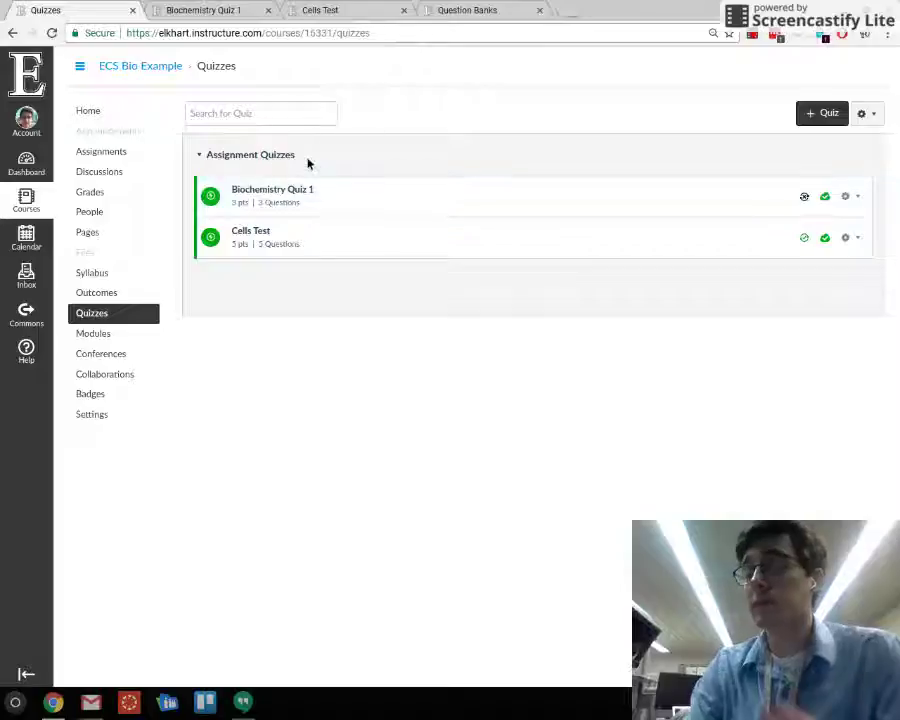
# Review the questions set up in Biochemistry Quiz 1 and in the Cells Test
pyautogui.click(221, 9)
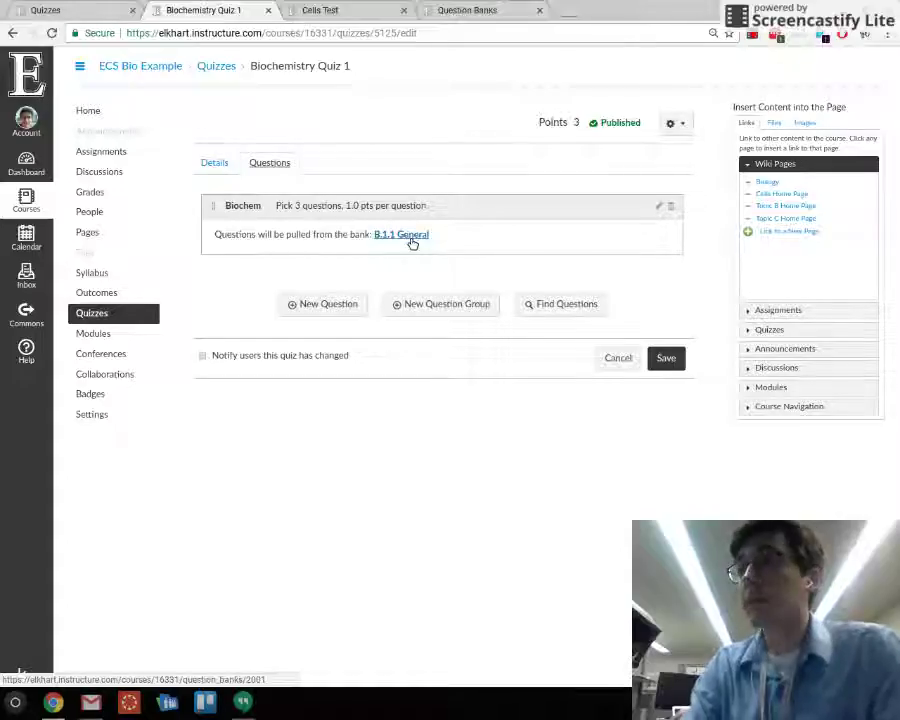
pyautogui.click(336, 16)
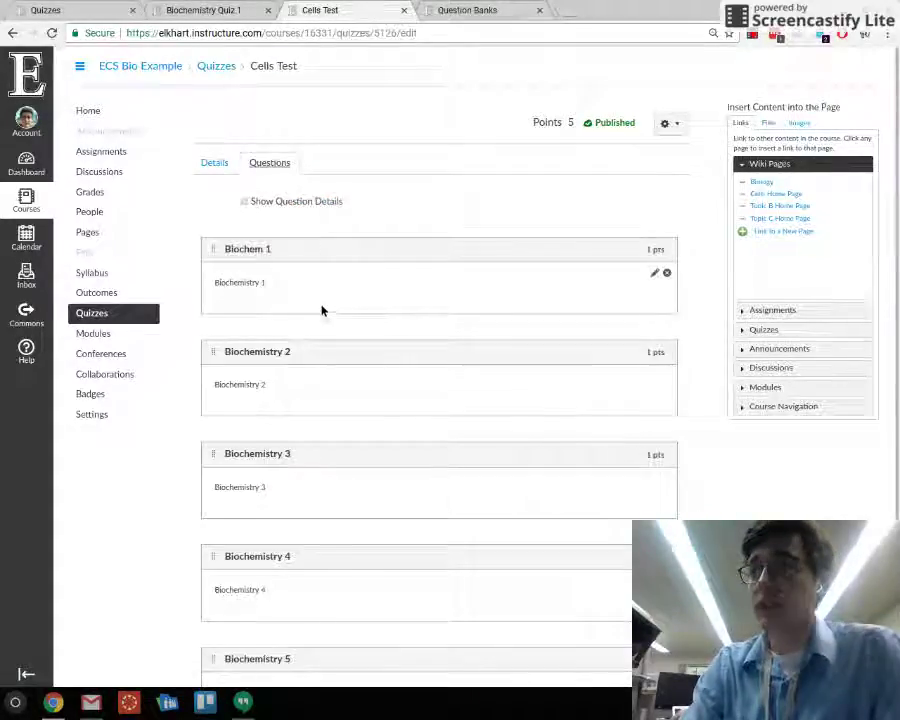
pyautogui.scroll(-2, 324, 400)
pyautogui.scroll(2, 354, 488)
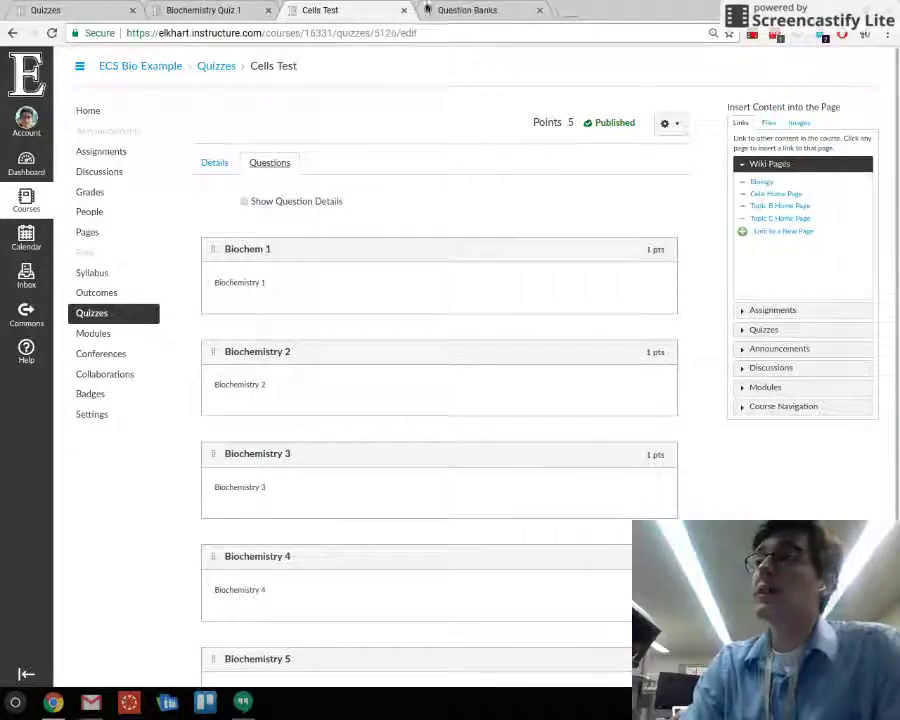
# Locate the Manage Question Banks option for the course quizzes and view the course question banks
pyautogui.click(68, 10)
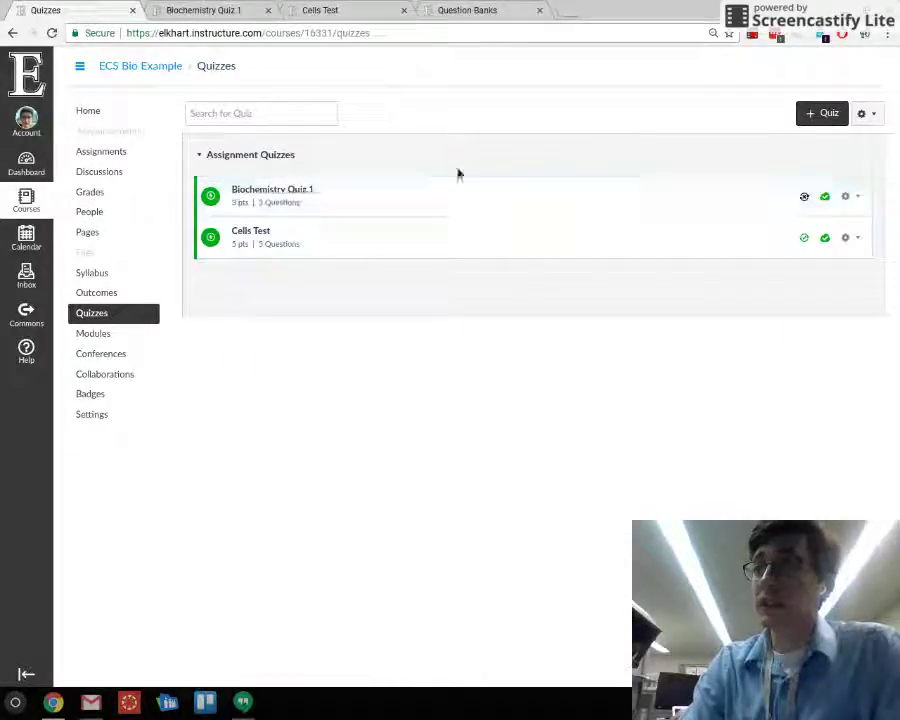
pyautogui.click(876, 119)
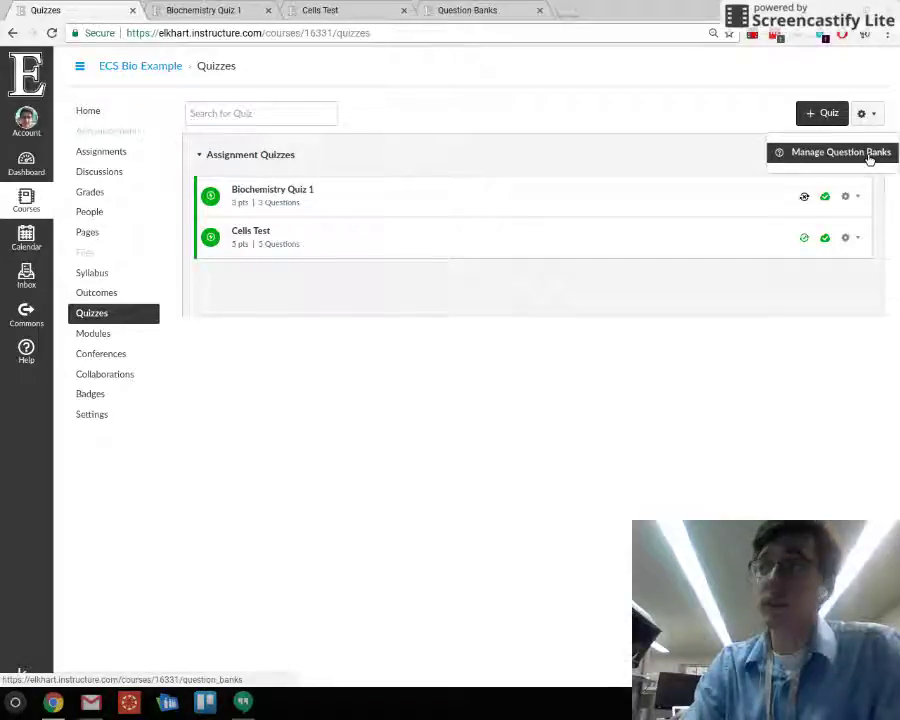
pyautogui.click(510, 12)
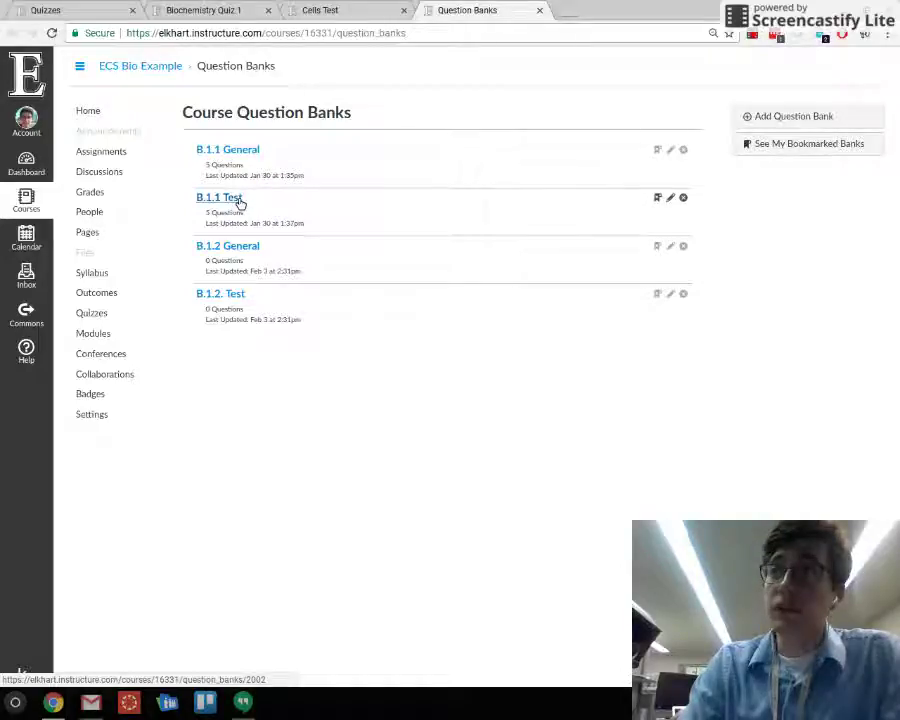
# Review the B.1.1 General bank with question details shown and compare it with the question group in Biochemistry Quiz 1
pyautogui.click(241, 153)
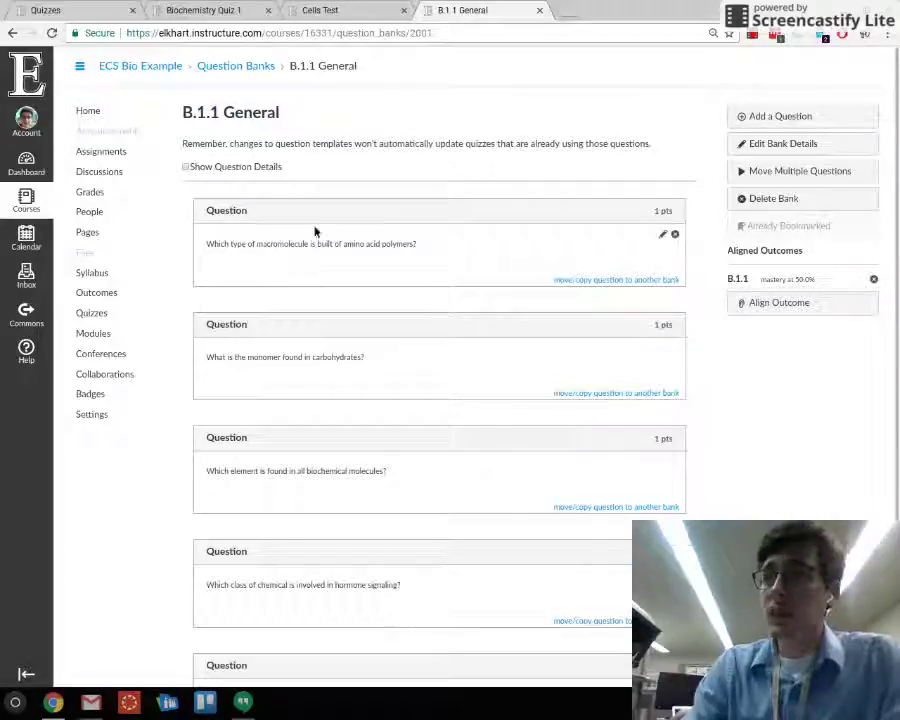
pyautogui.click(189, 168)
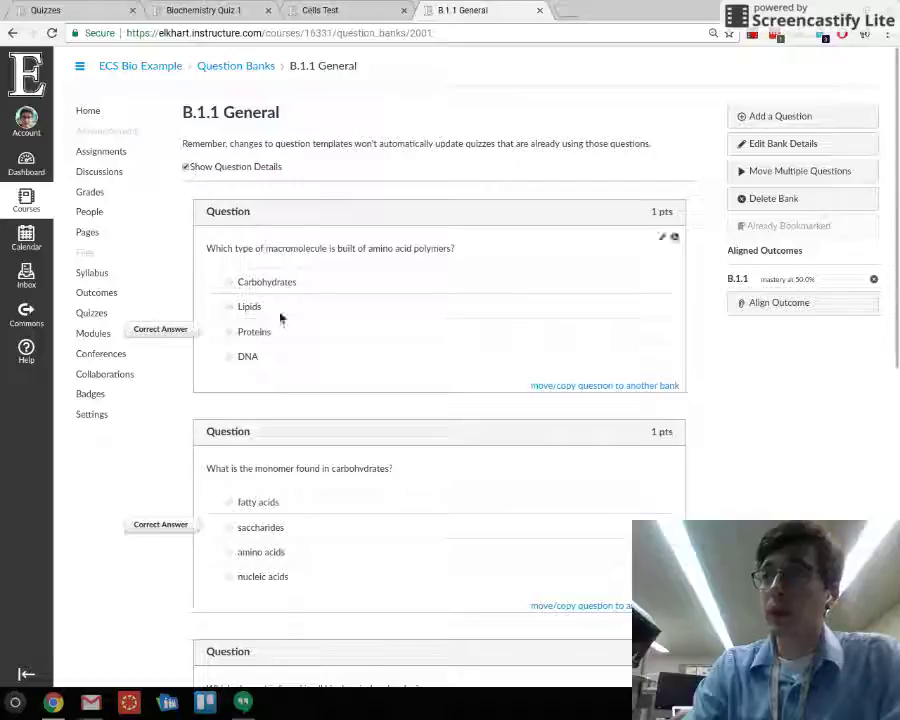
pyautogui.scroll(-2, 328, 370)
pyautogui.scroll(-5, 328, 370)
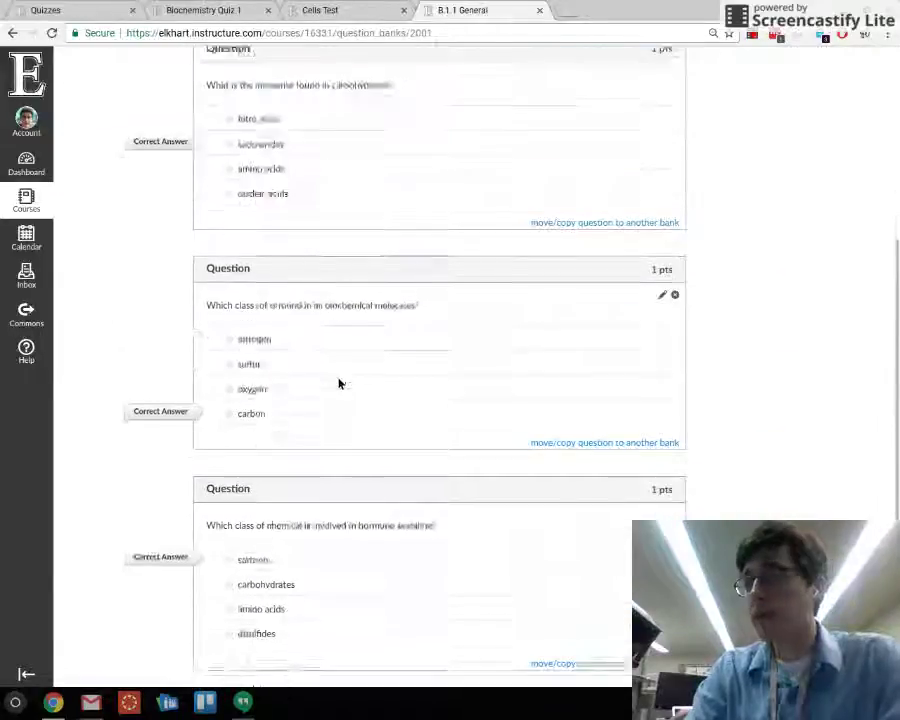
pyautogui.scroll(6, 352, 470)
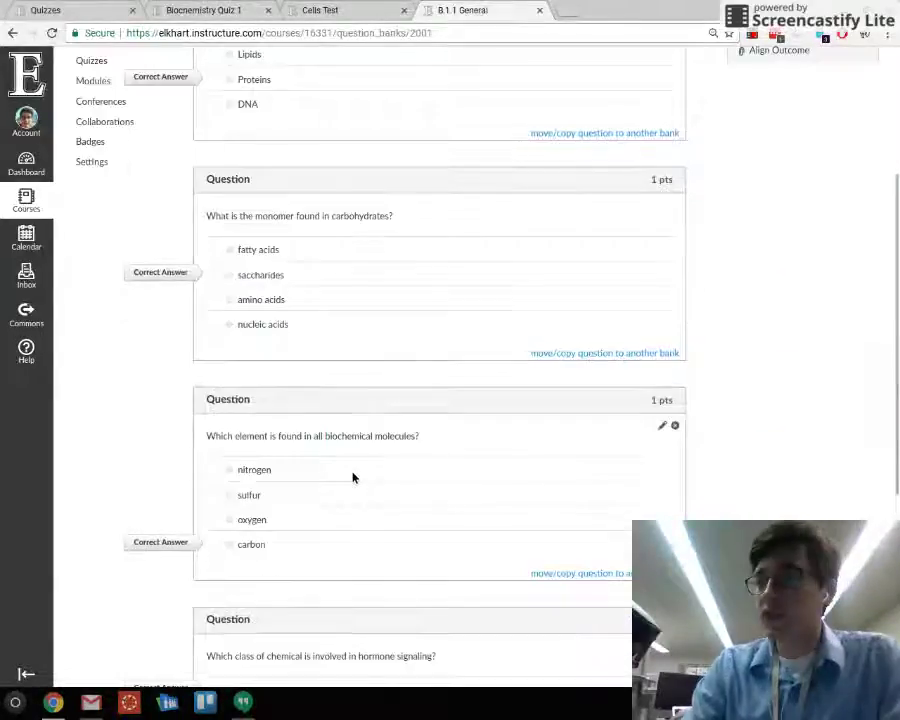
pyautogui.scroll(1, 340, 460)
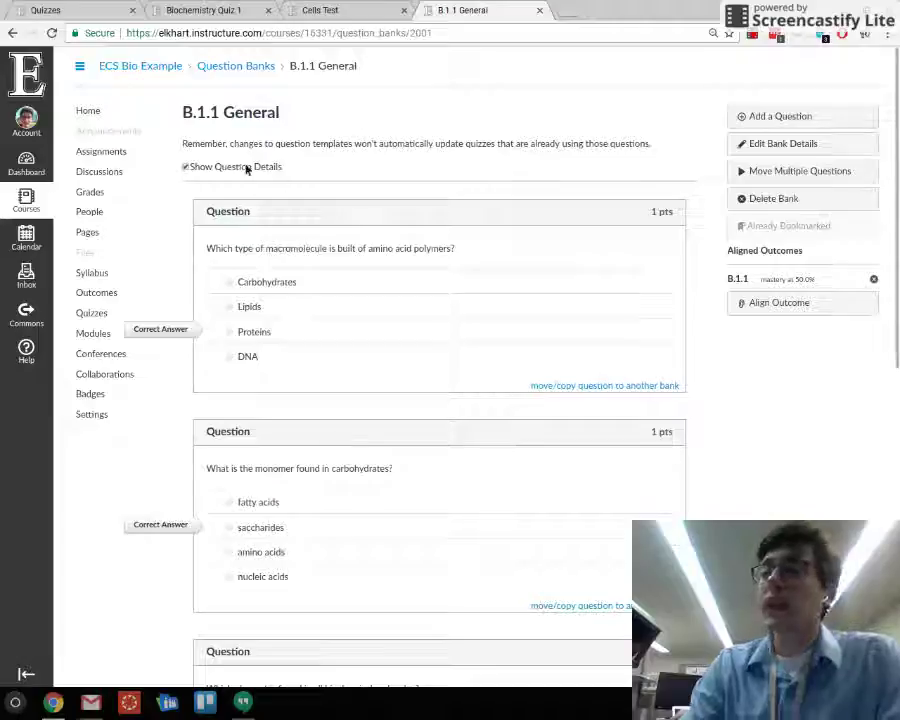
pyautogui.click(226, 14)
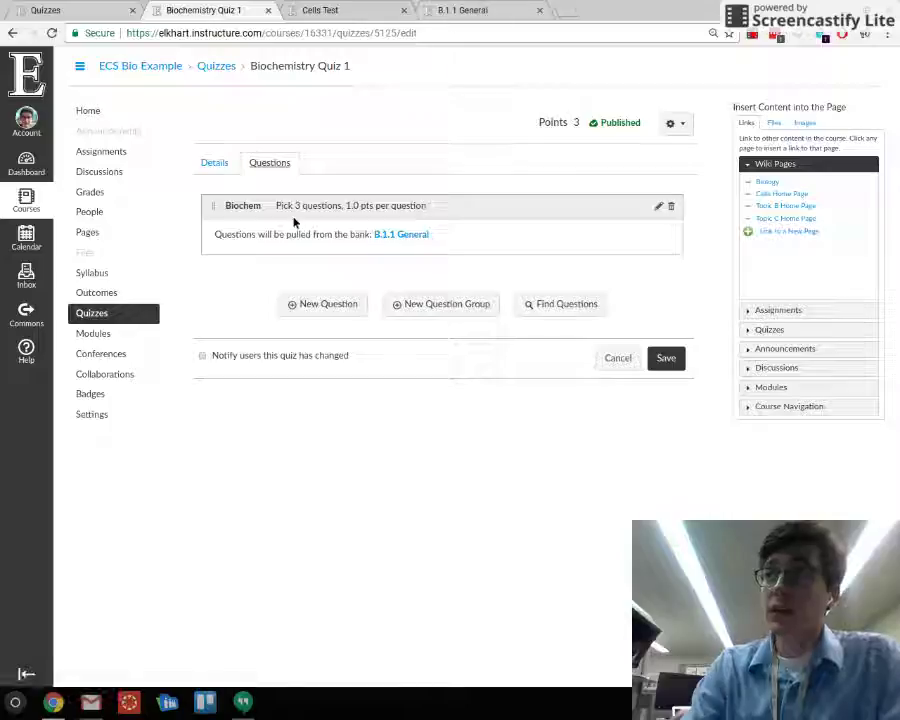
# Inspect outcome B.1.1 under Biology I, B.1 - Cellular Chemistry, including its mastery setting, from the B.1.1 General bank without importing it
pyautogui.click(495, 13)
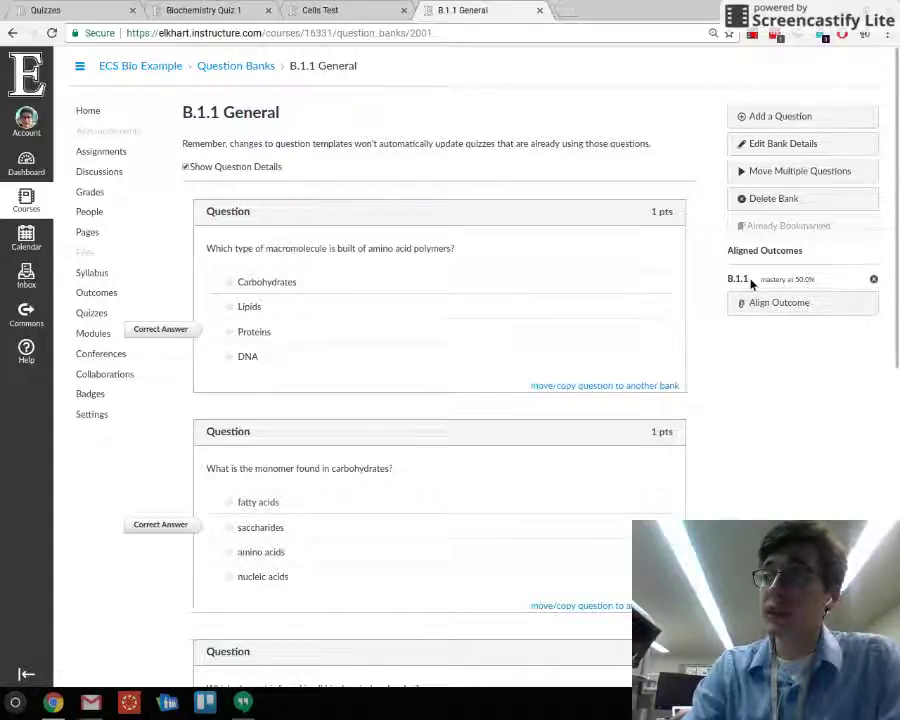
pyautogui.click(806, 303)
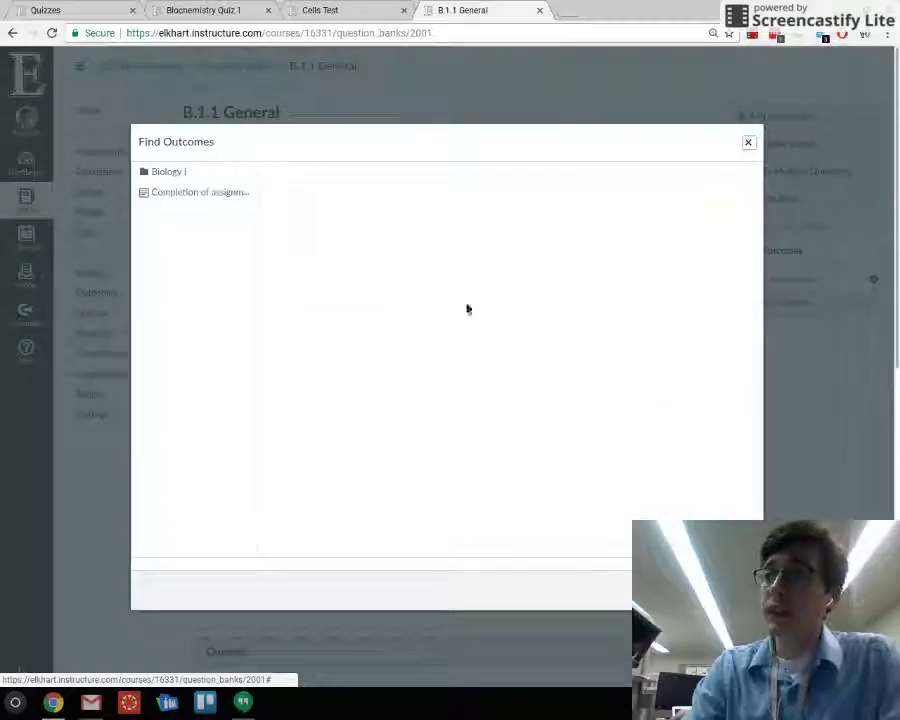
pyautogui.click(190, 176)
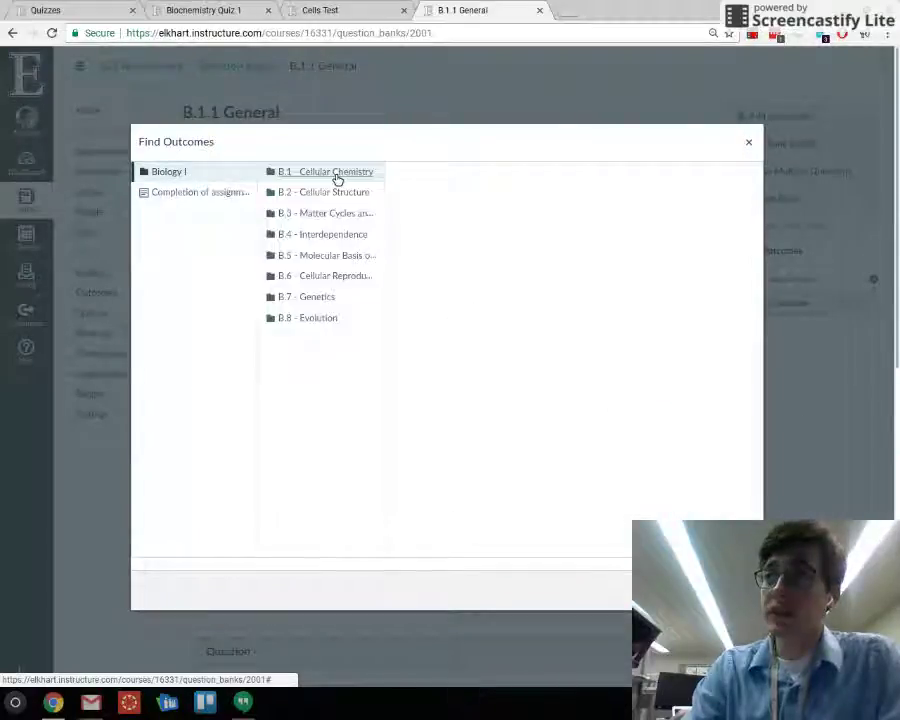
pyautogui.click(337, 174)
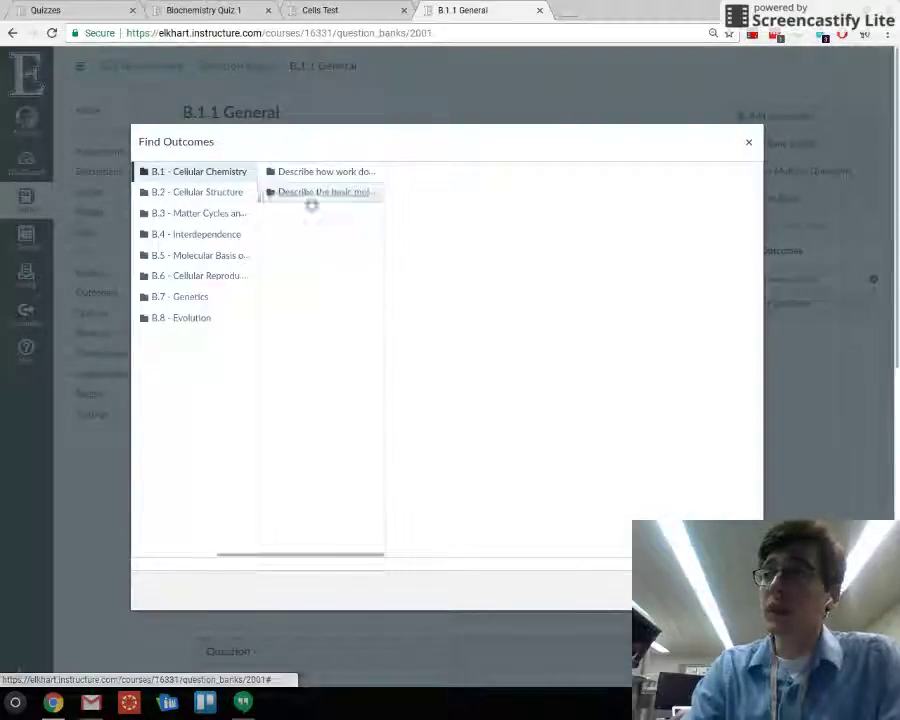
pyautogui.click(312, 193)
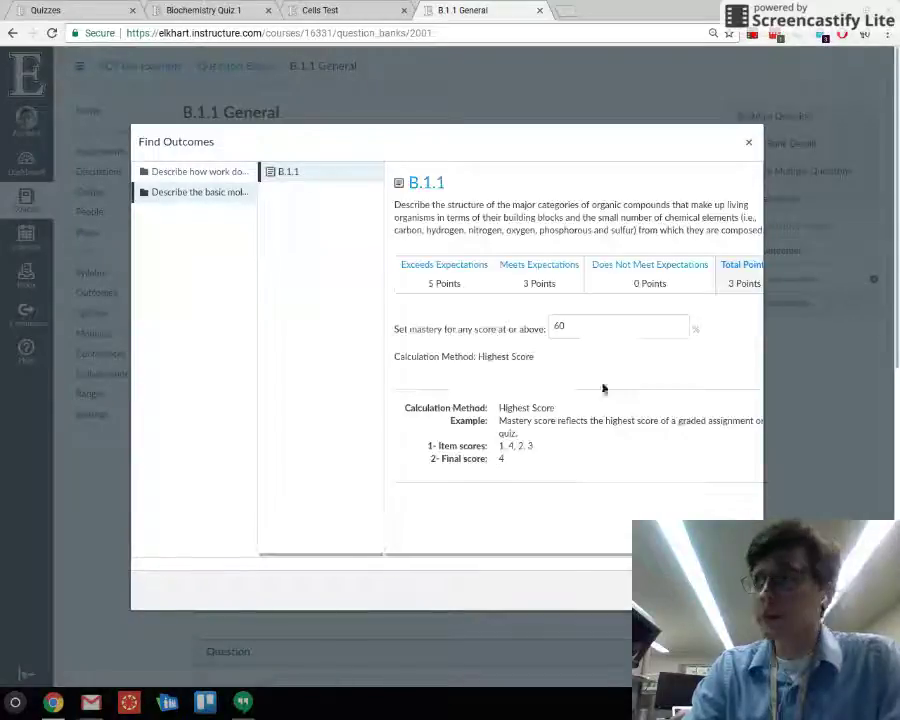
pyautogui.click(570, 329)
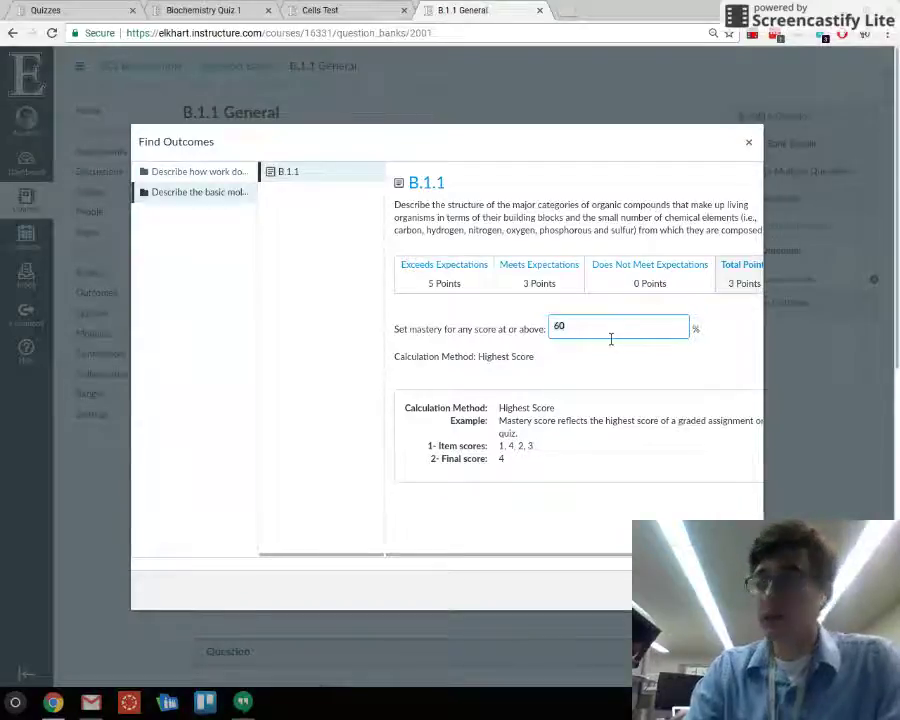
pyautogui.click(715, 590)
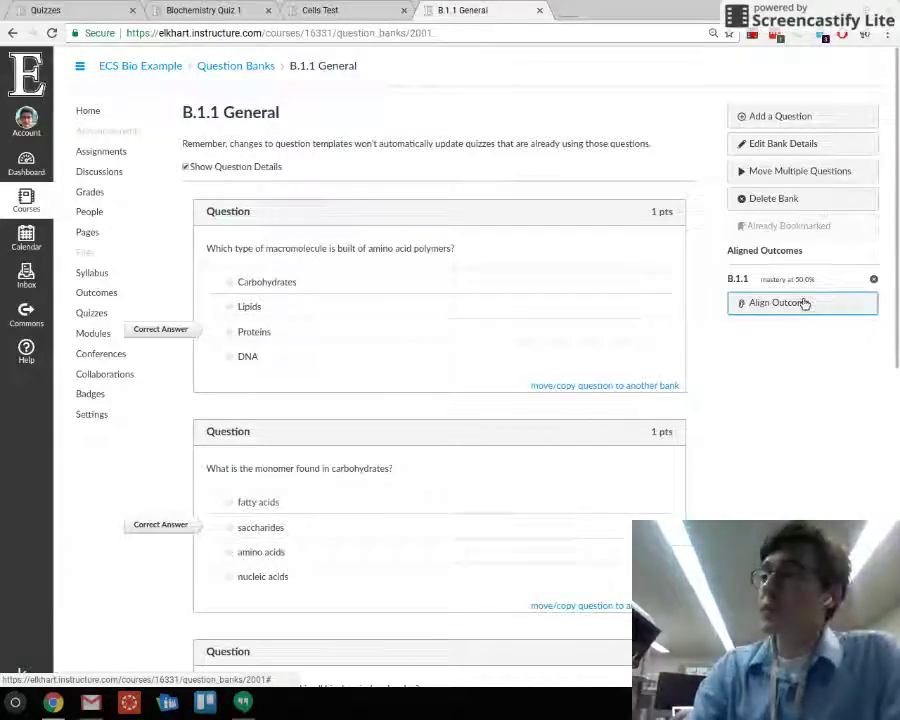
# Open the B.1.1 Test question bank, show its question details and review the questions and correct answers
pyautogui.click(229, 18)
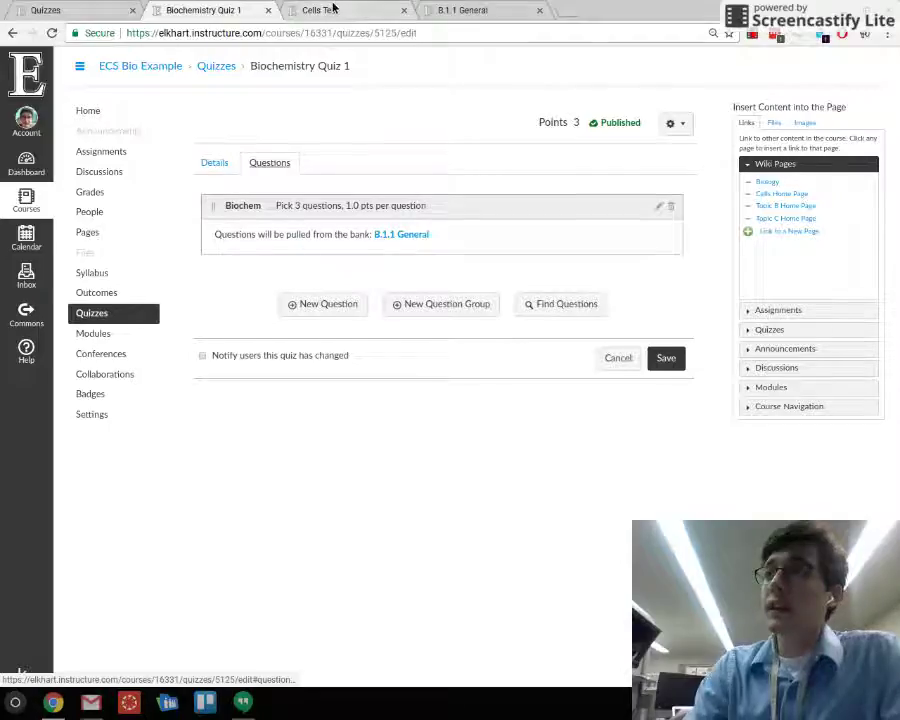
pyautogui.click(462, 10)
pyautogui.click(250, 66)
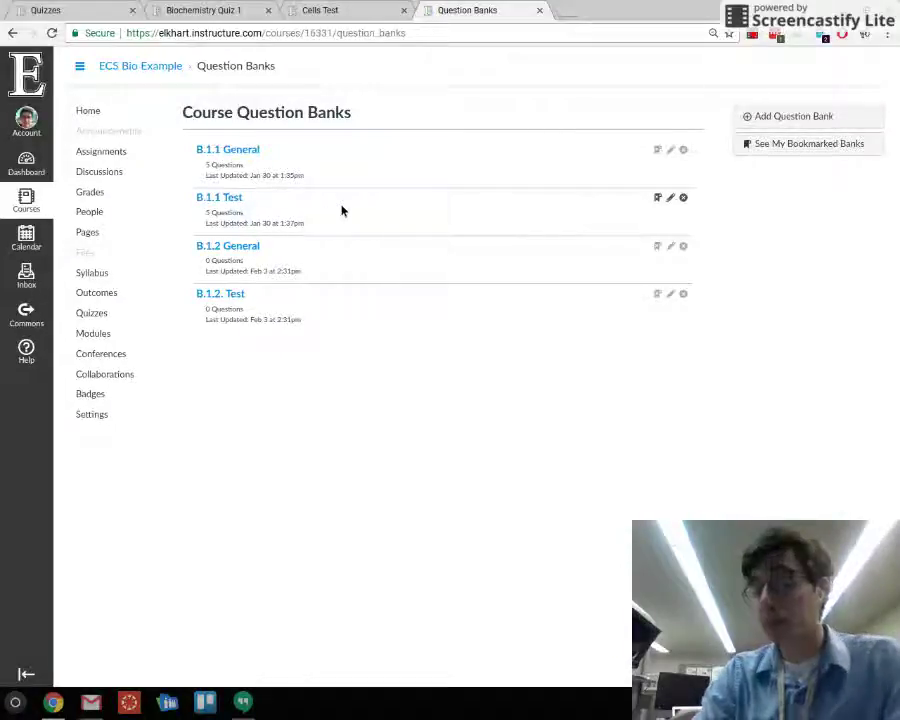
pyautogui.click(221, 197)
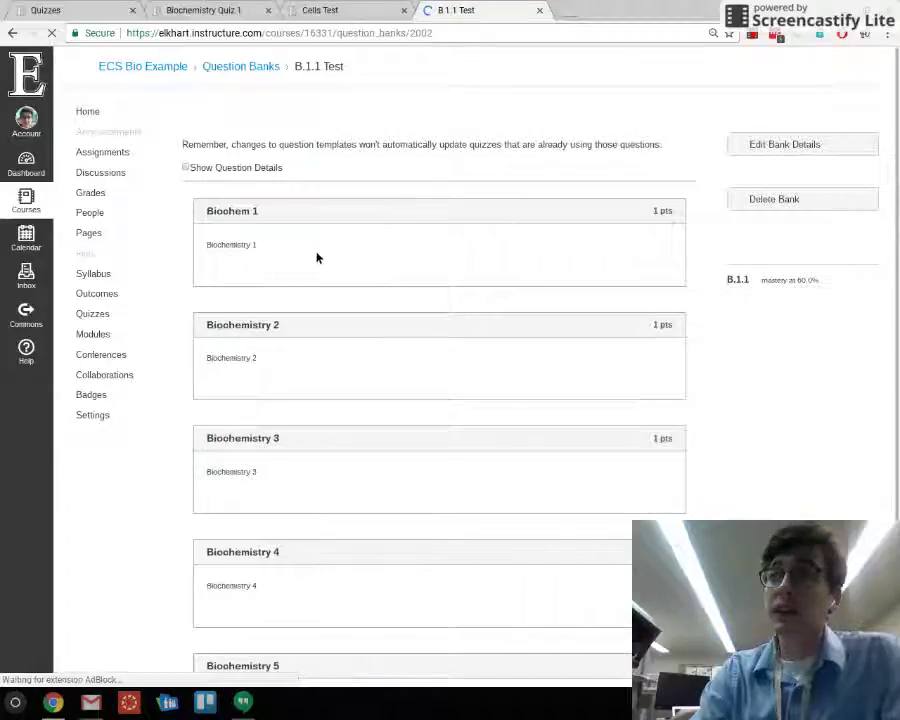
pyautogui.click(223, 170)
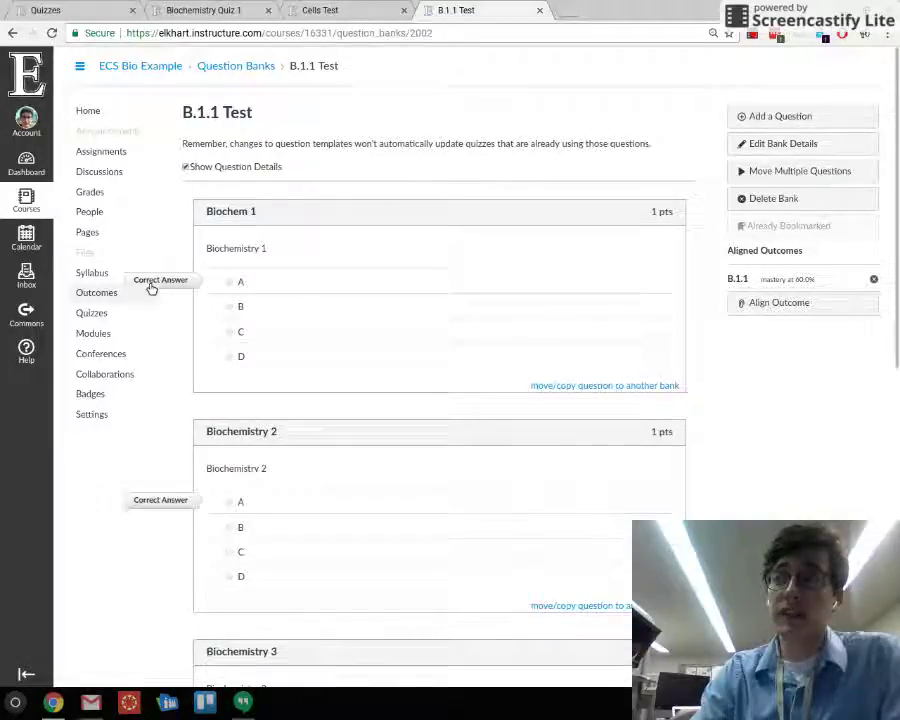
pyautogui.scroll(-1, 293, 254)
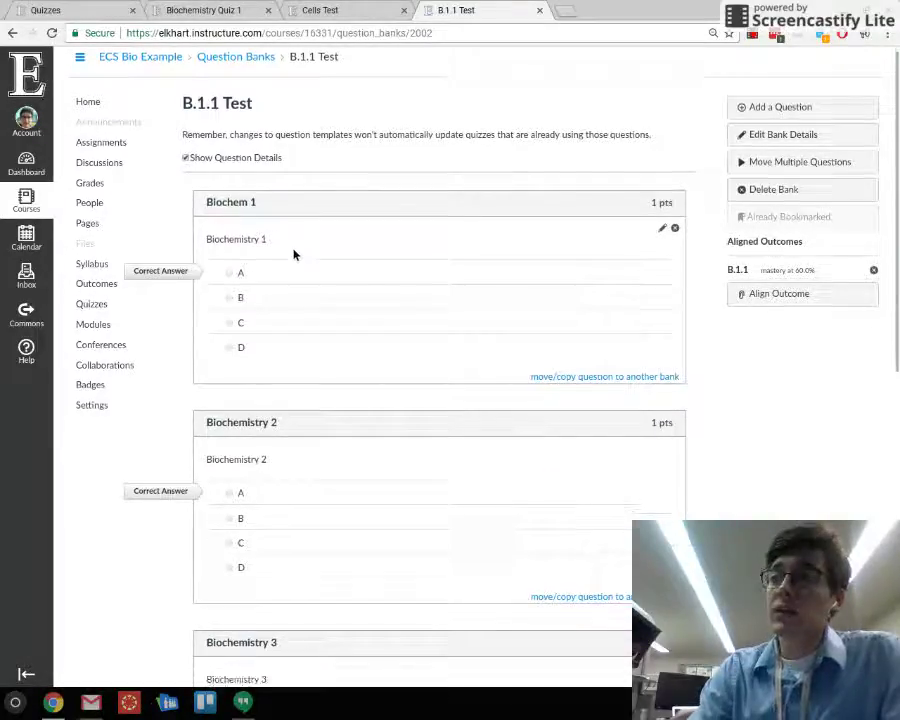
pyautogui.scroll(-3, 300, 290)
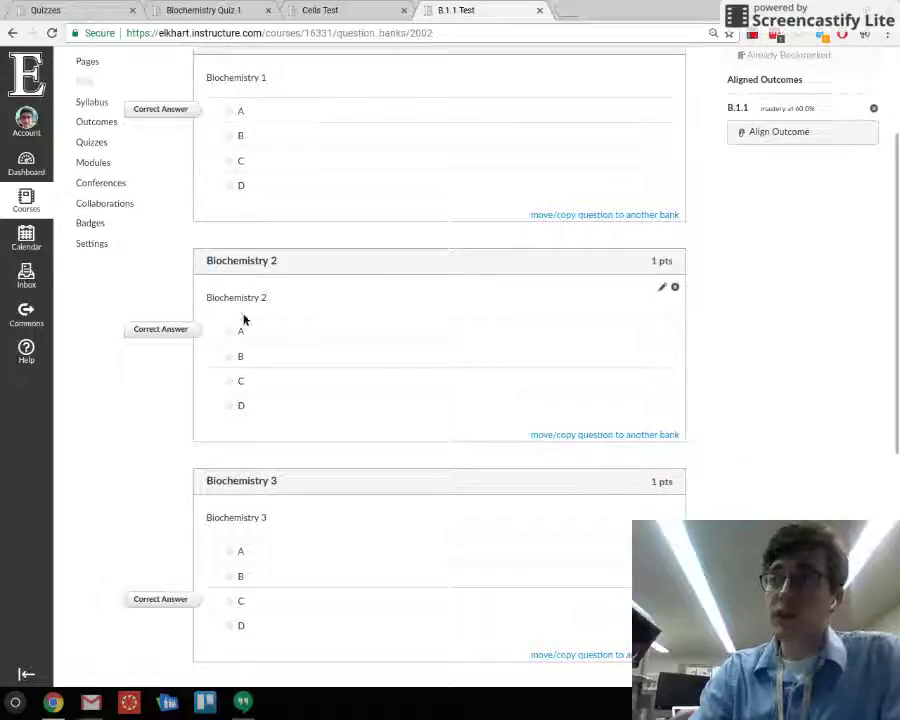
pyautogui.scroll(-1, 243, 318)
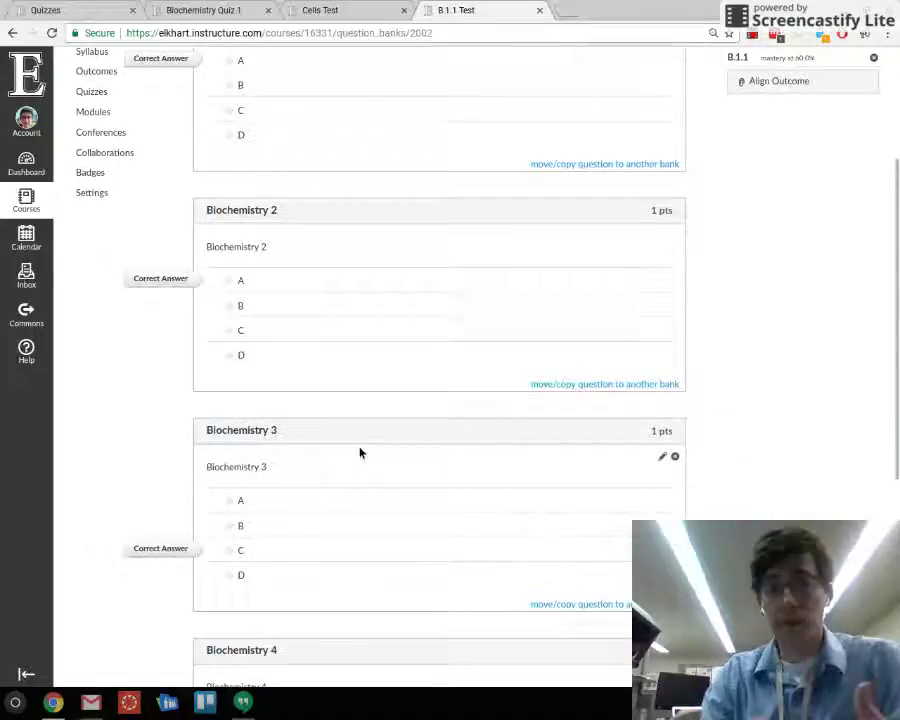
pyautogui.scroll(4, 760, 289)
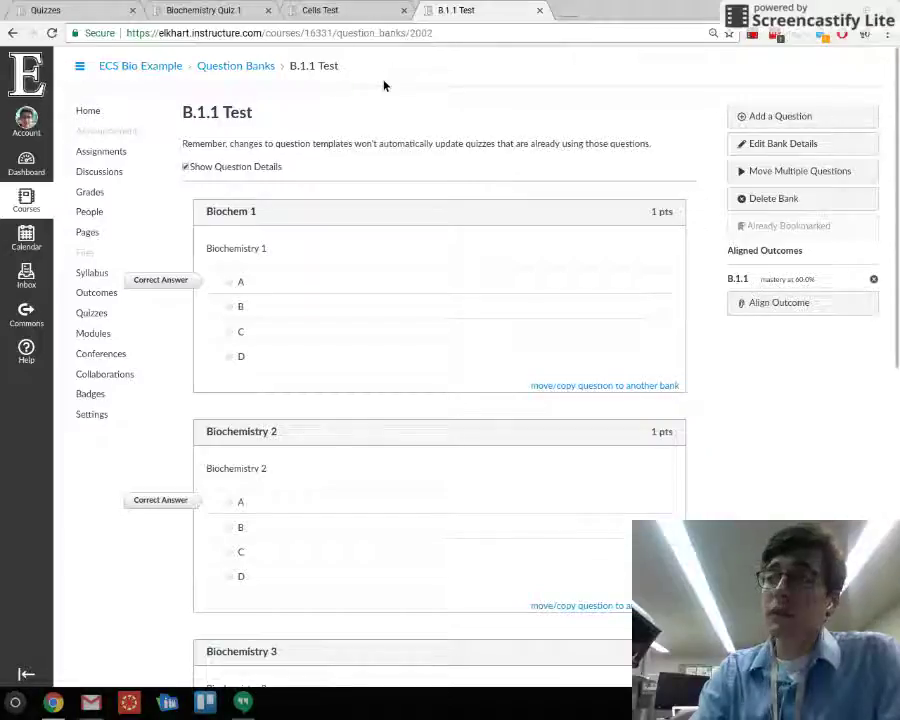
# In the Cells Test, open Find Questions and display the questions of the B.1.1 Test bank
pyautogui.click(216, 9)
pyautogui.click(337, 9)
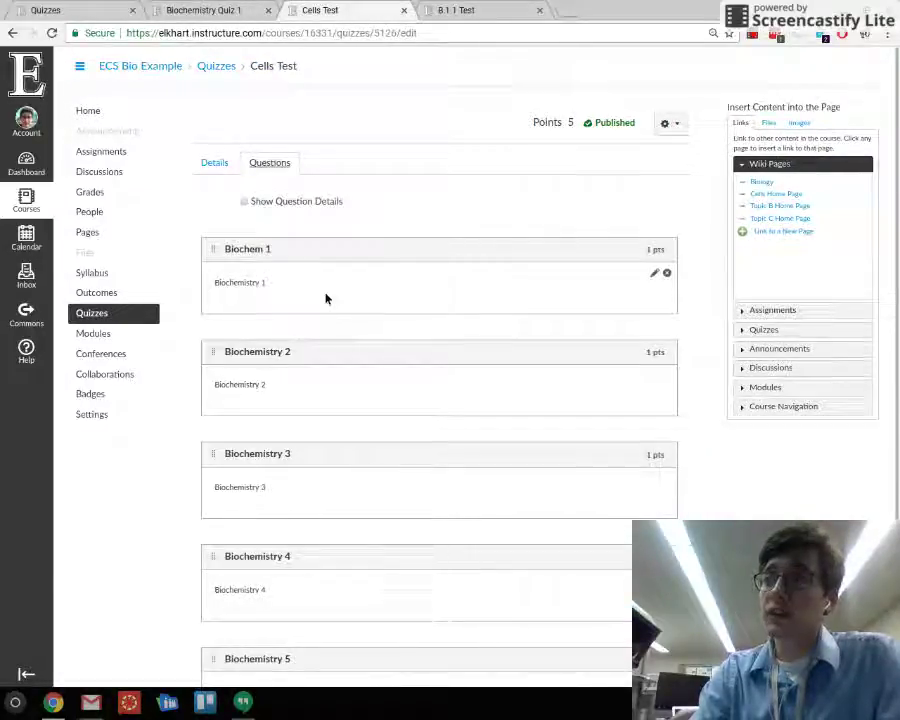
pyautogui.scroll(-3, 406, 411)
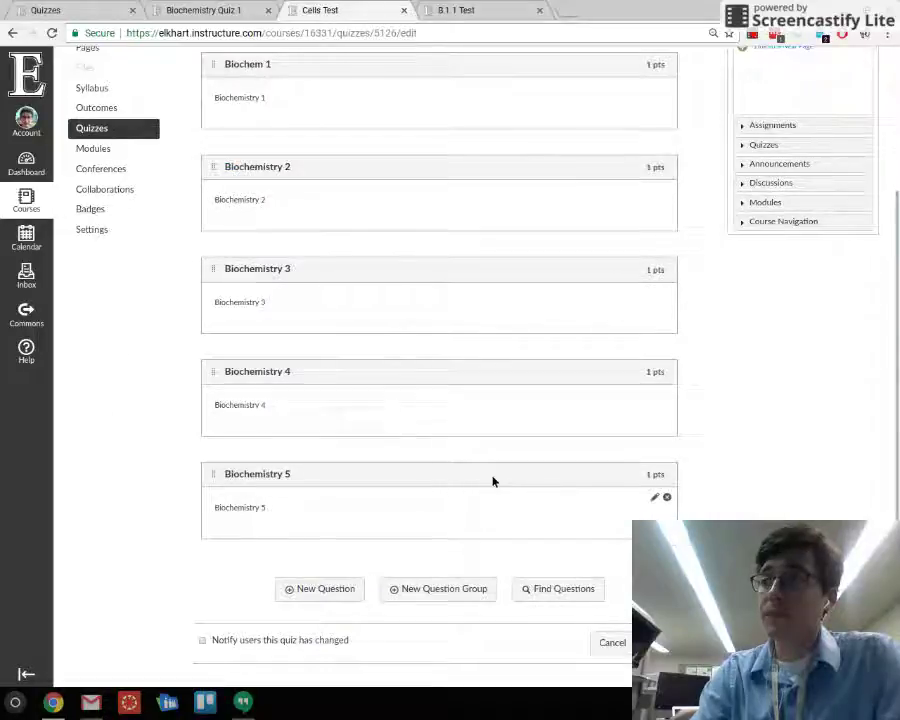
pyautogui.click(548, 598)
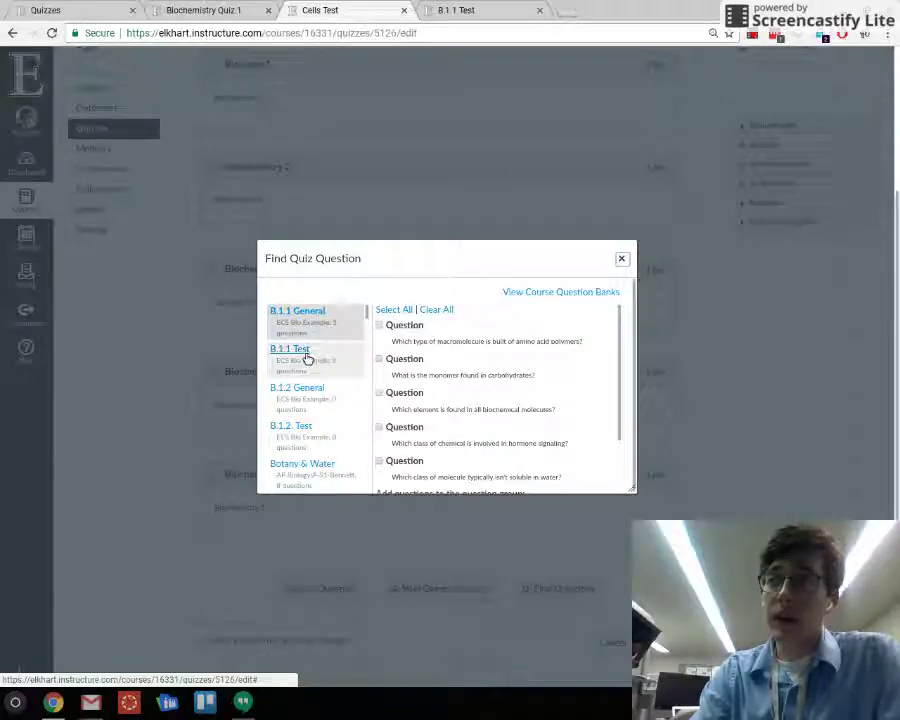
pyautogui.click(303, 356)
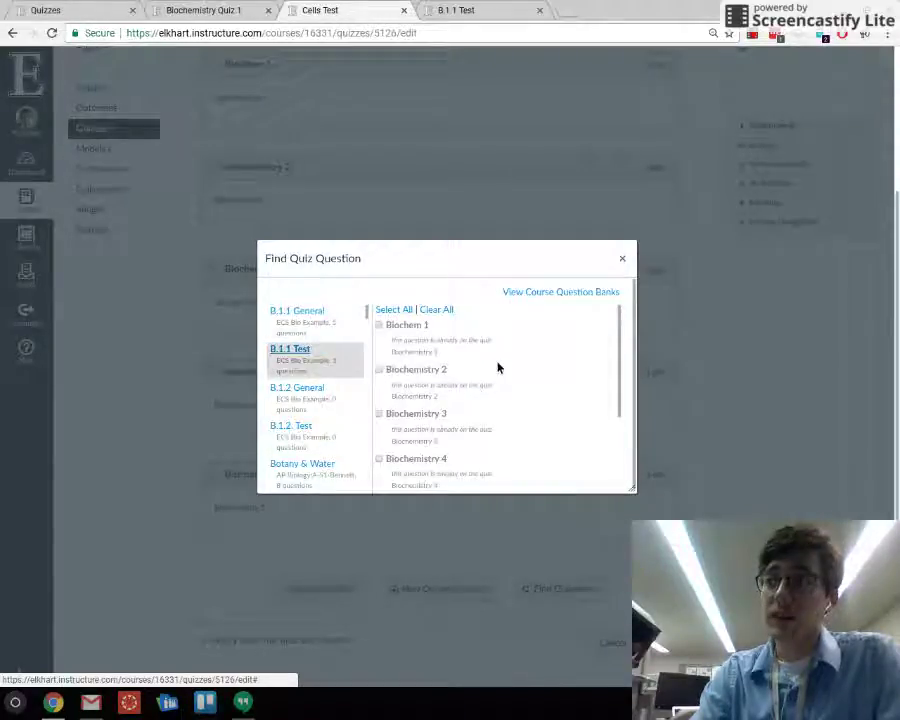
# Examine the B.1.1 Test questions, the question group choice and the other available banks in the question finder
pyautogui.scroll(-1, 420, 344)
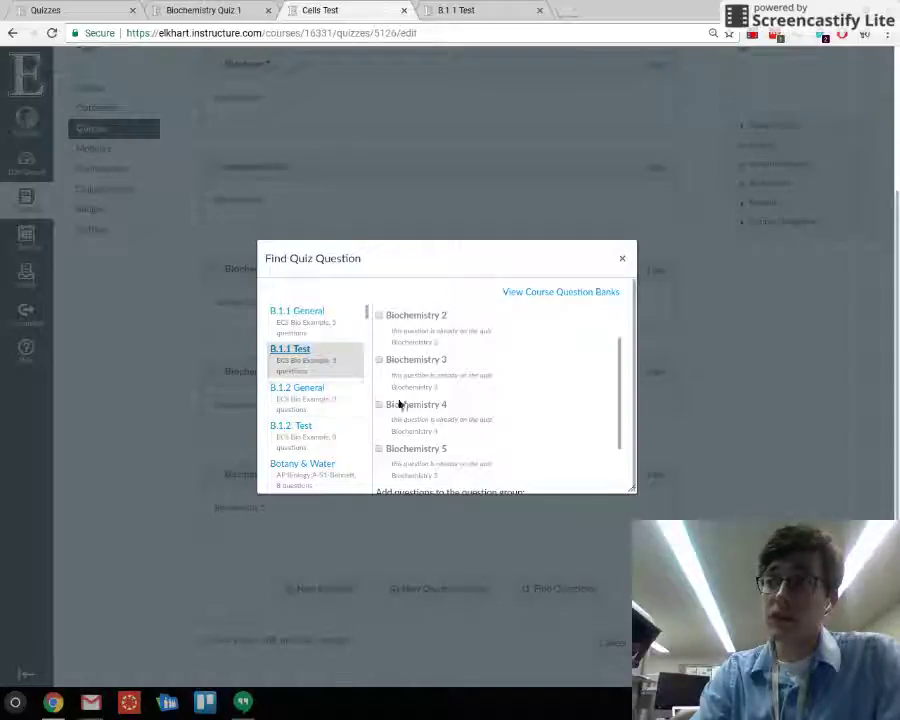
pyautogui.scroll(-1, 476, 388)
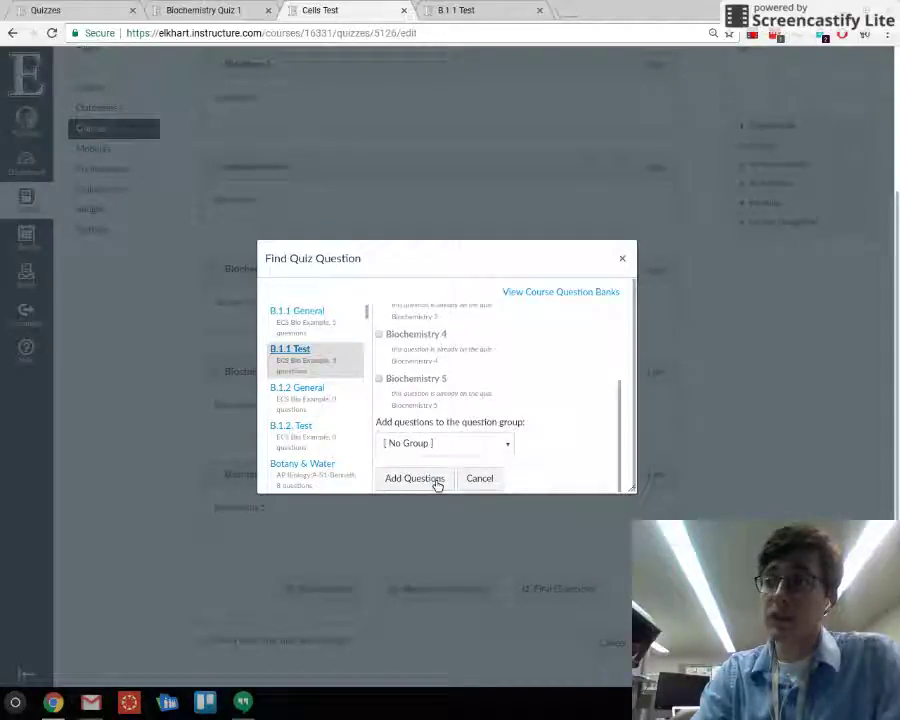
pyautogui.scroll(-1, 321, 360)
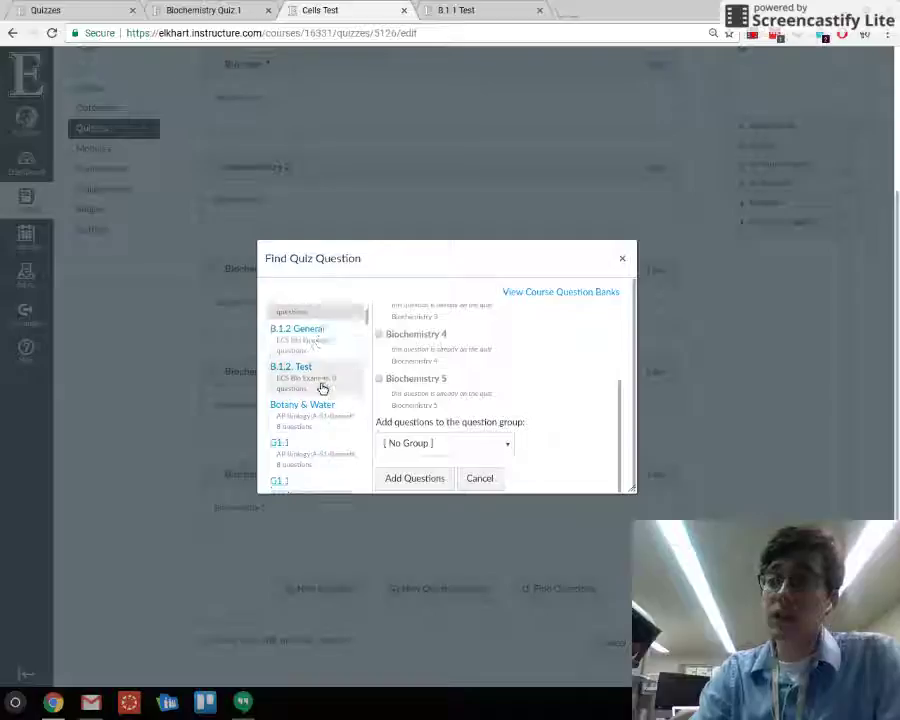
pyautogui.scroll(-3, 338, 363)
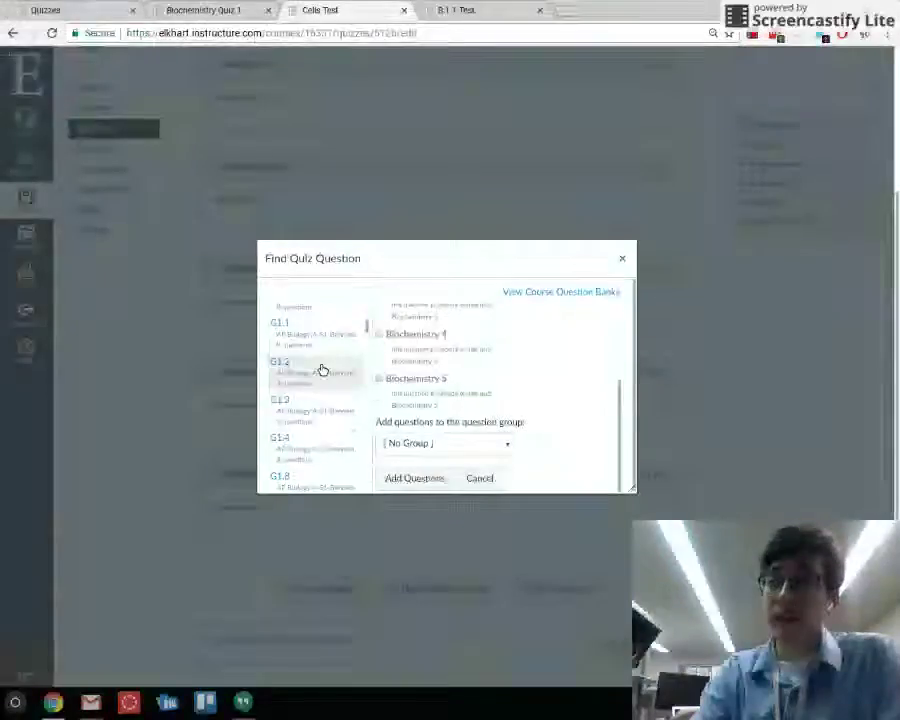
pyautogui.scroll(3, 331, 383)
pyautogui.scroll(2, 333, 385)
pyautogui.click(314, 350)
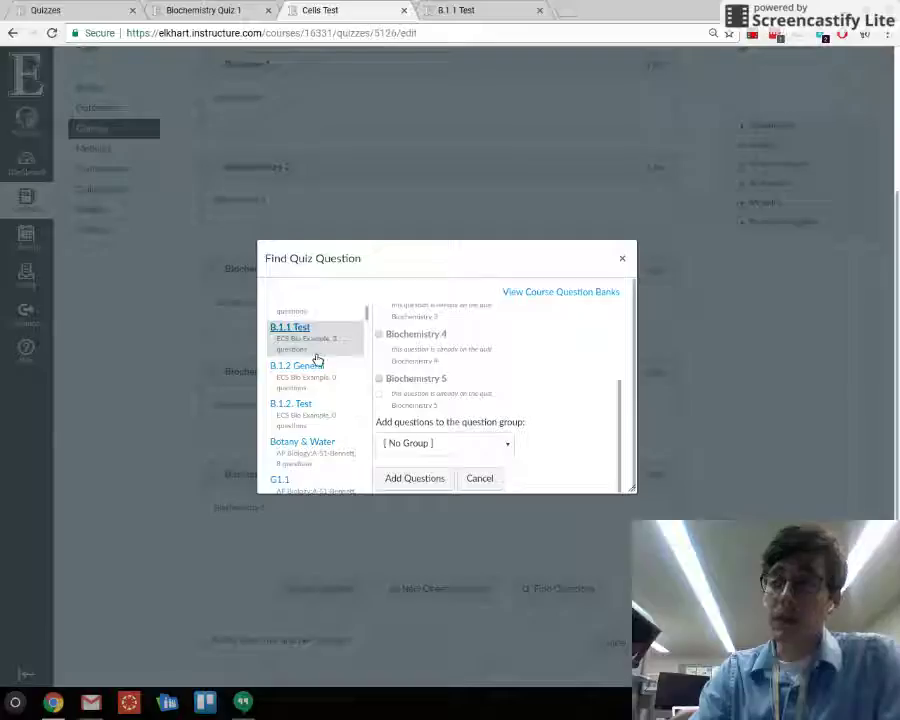
pyautogui.scroll(1, 318, 335)
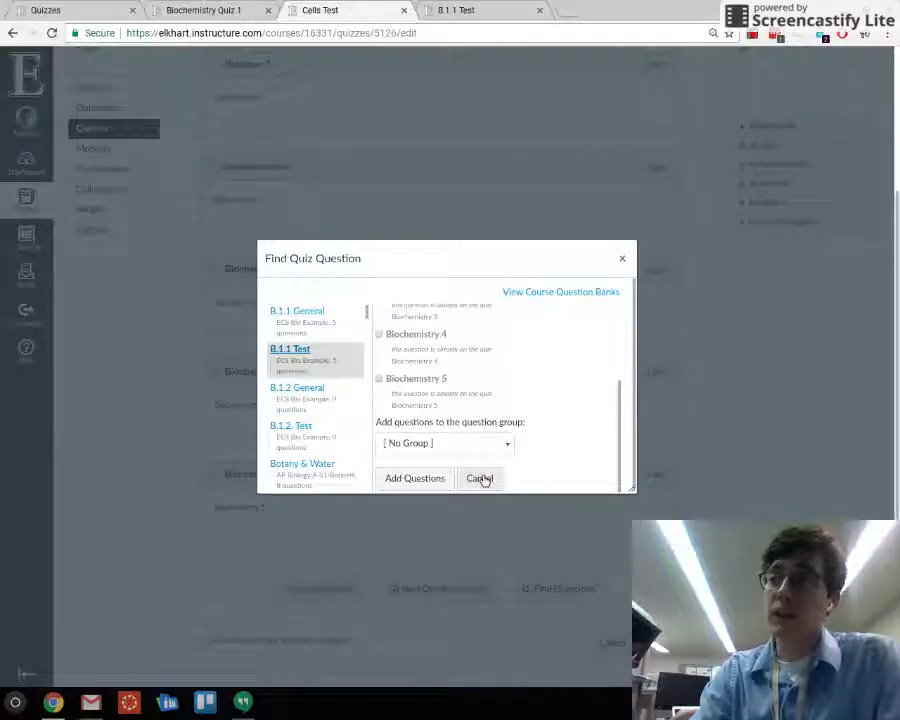